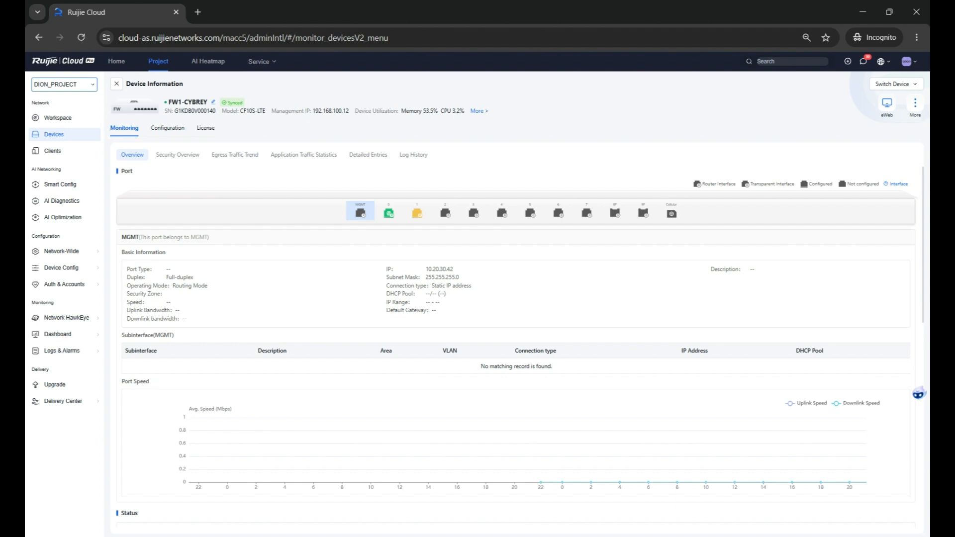
Open the Security Center from the FW1-CYBREY firewall's security overview
left_click(178, 155)
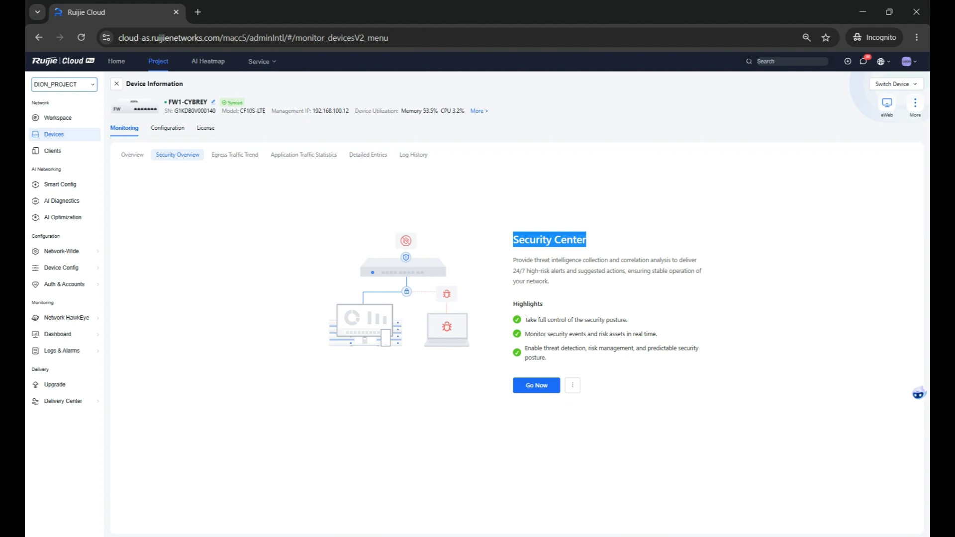
left_click(536, 386)
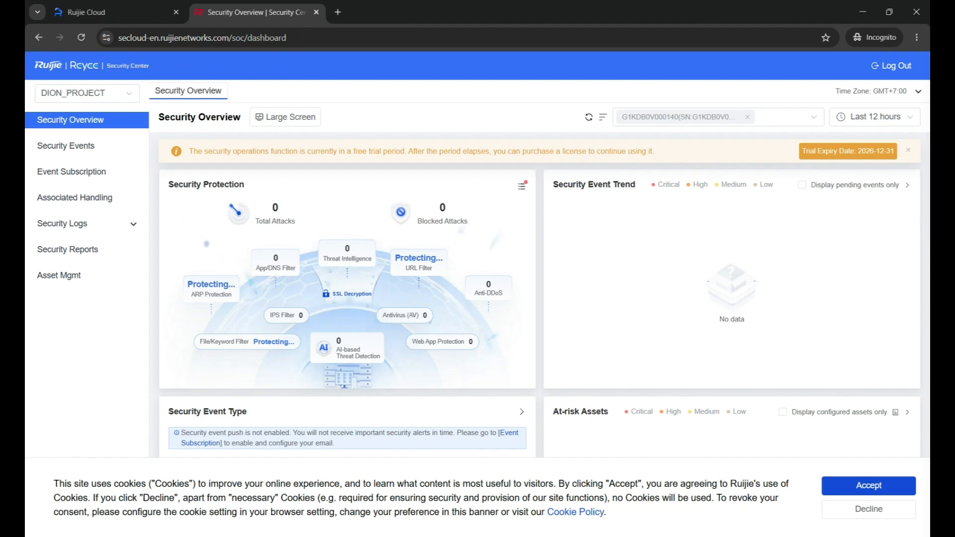
key("ctrl+1")
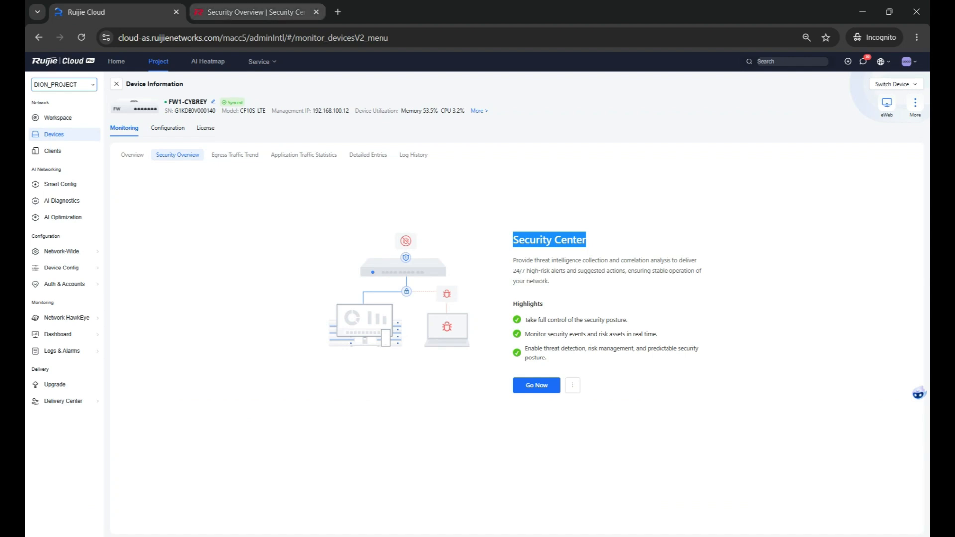
left_click(256, 12)
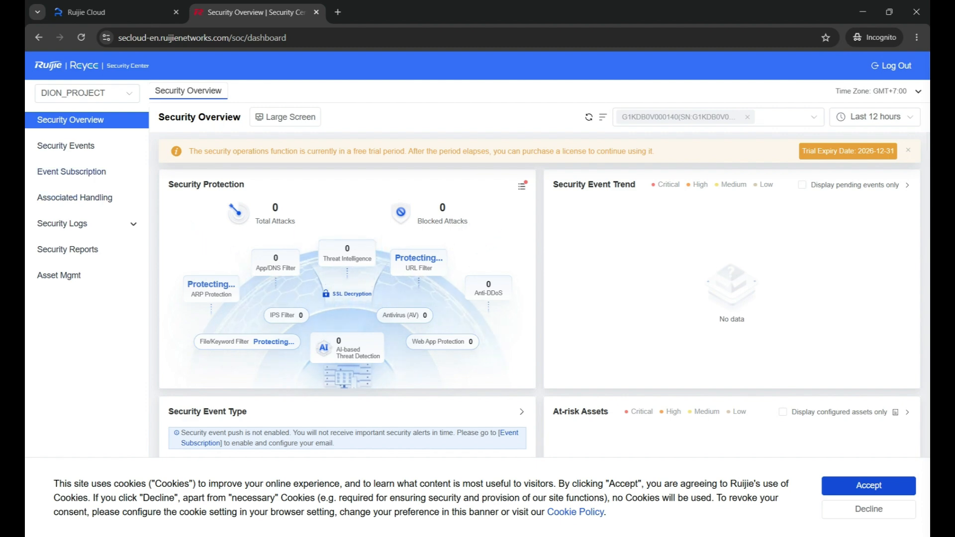
Start a new custom asset in Asset Mgmt named FW1 with importance level "Level 4 (Critical)"
left_click(58, 275)
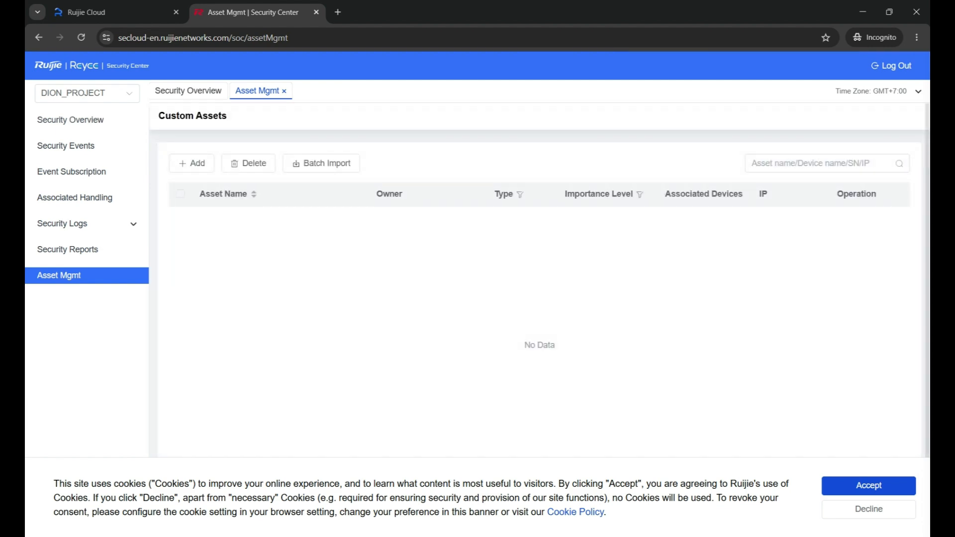
left_click(192, 164)
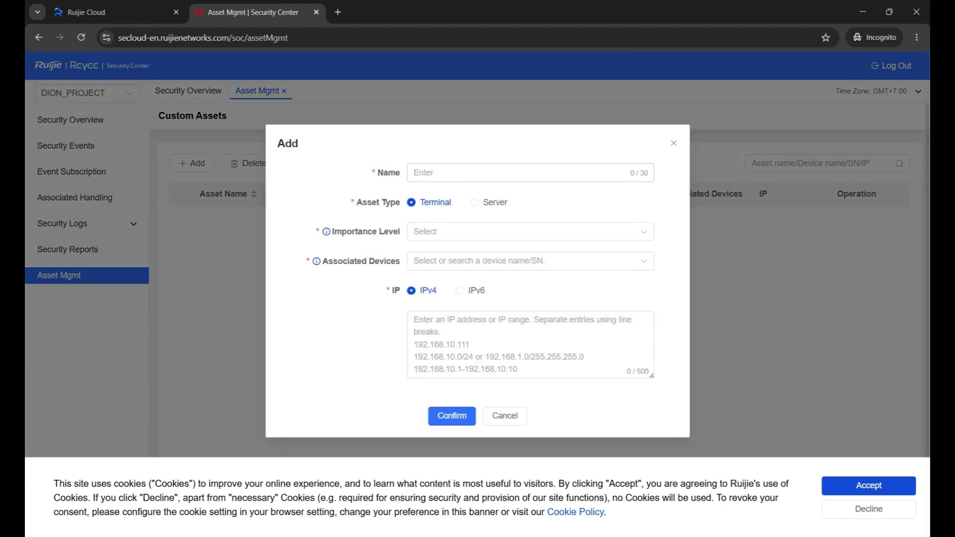
left_click(414, 173)
type("FW1")
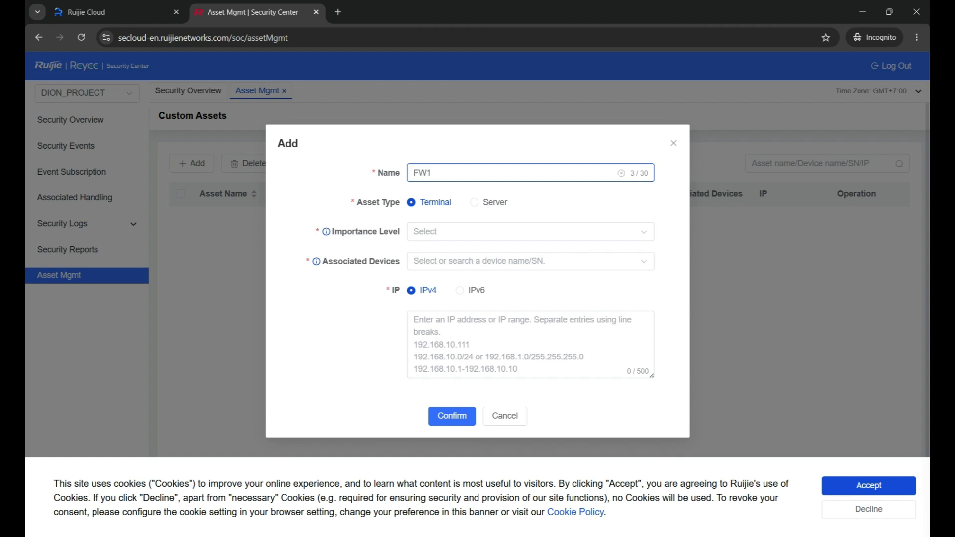
left_click(497, 231)
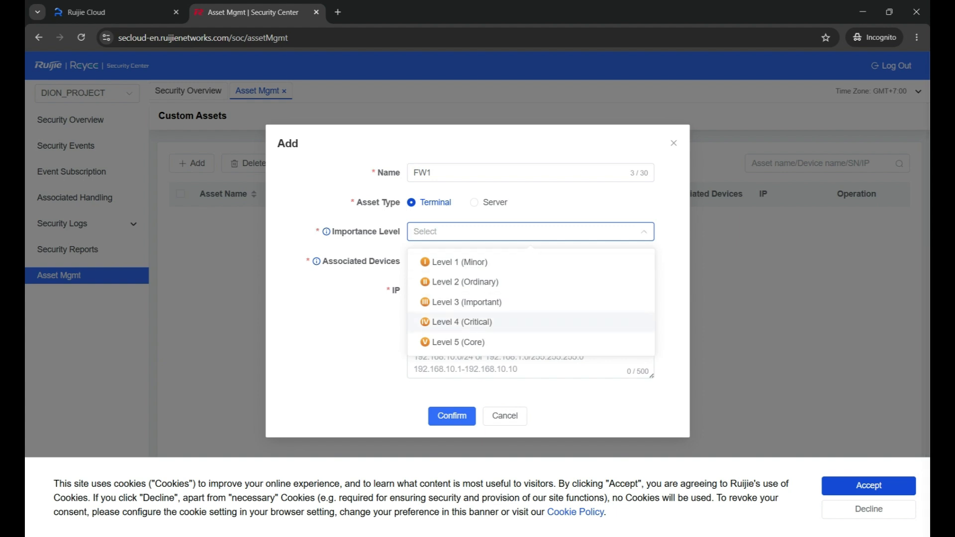
left_click(473, 322)
Associate the asset with the firewall, looking it up by the serial number copied from its Ruijie Cloud device information
left_click(472, 261)
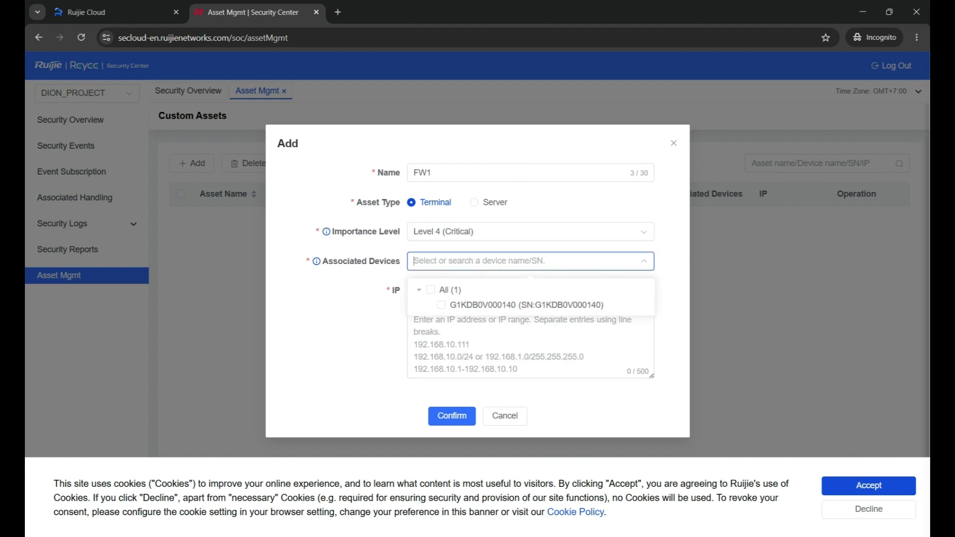
key("ctrl+shift+Tab")
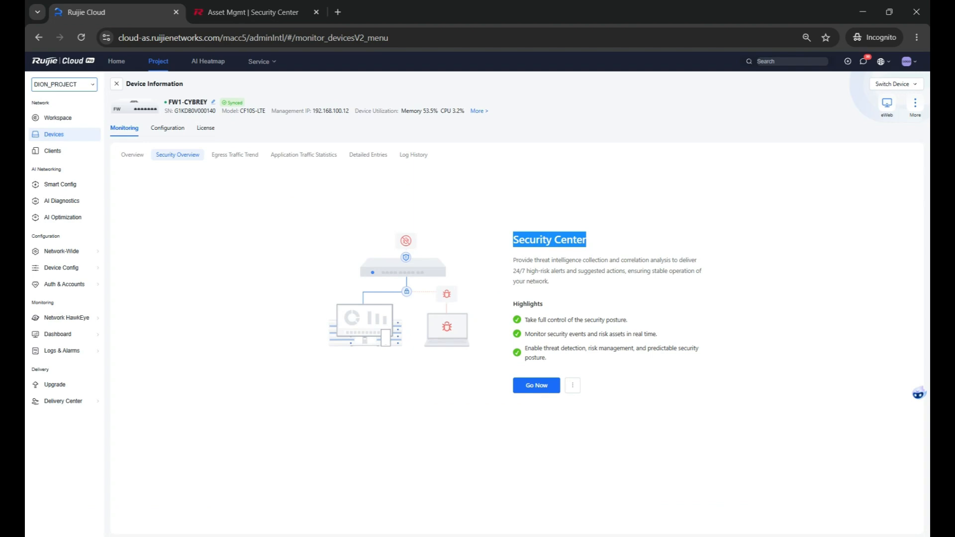
left_click_drag(216, 110, 174, 110)
key("ctrl+c")
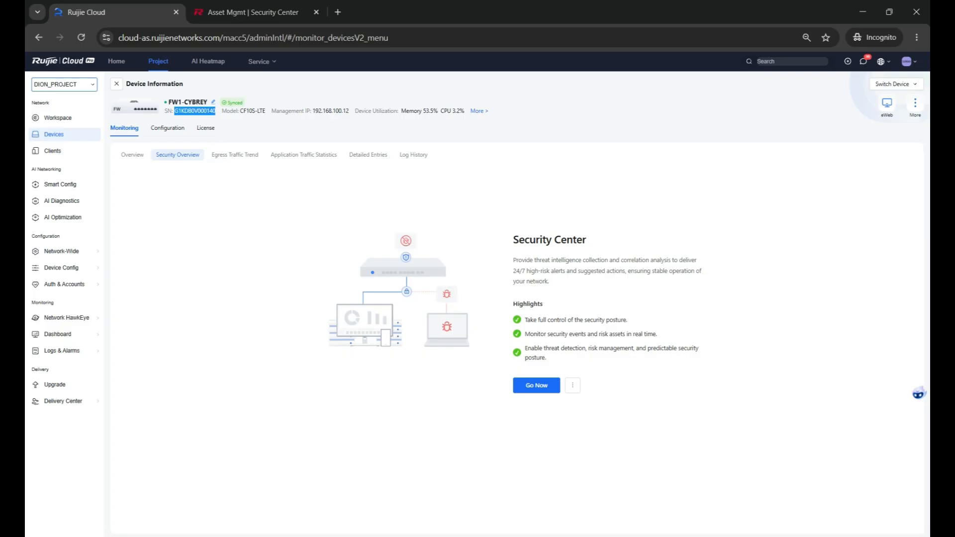
left_click(252, 12)
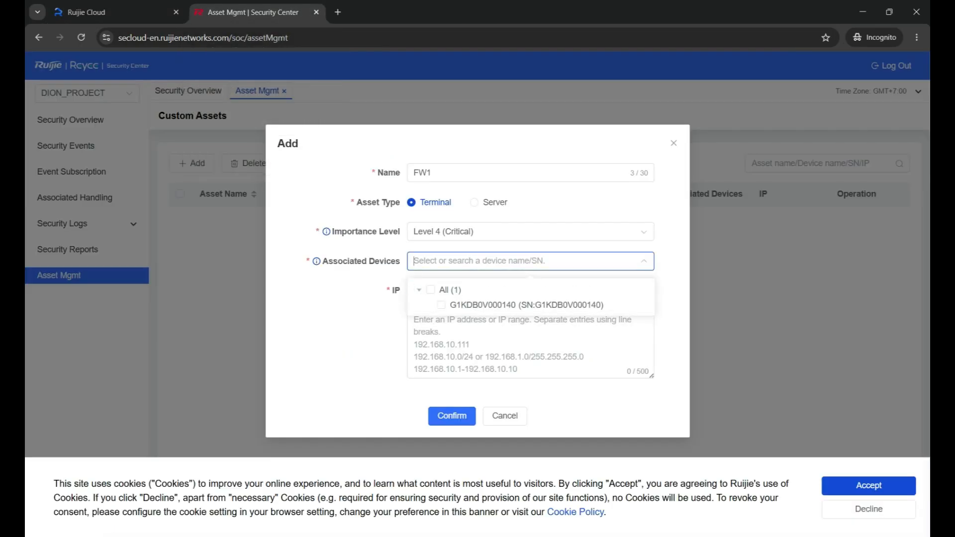
key("ctrl+v")
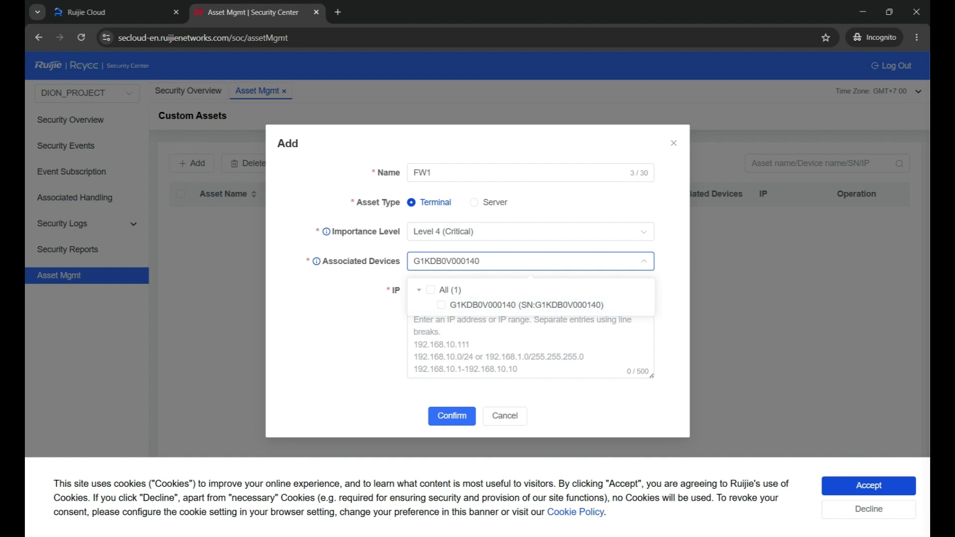
key("Escape")
left_click(530, 261)
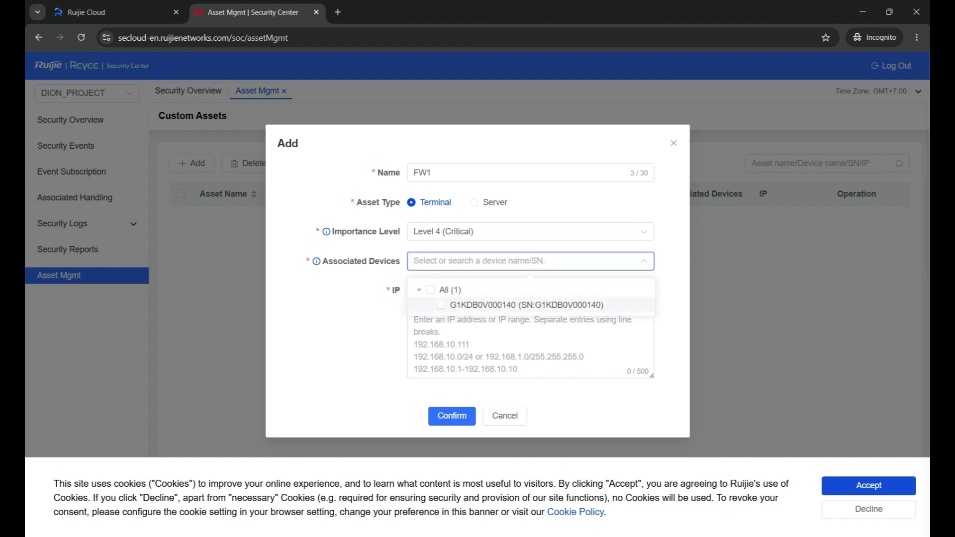
left_click(440, 304)
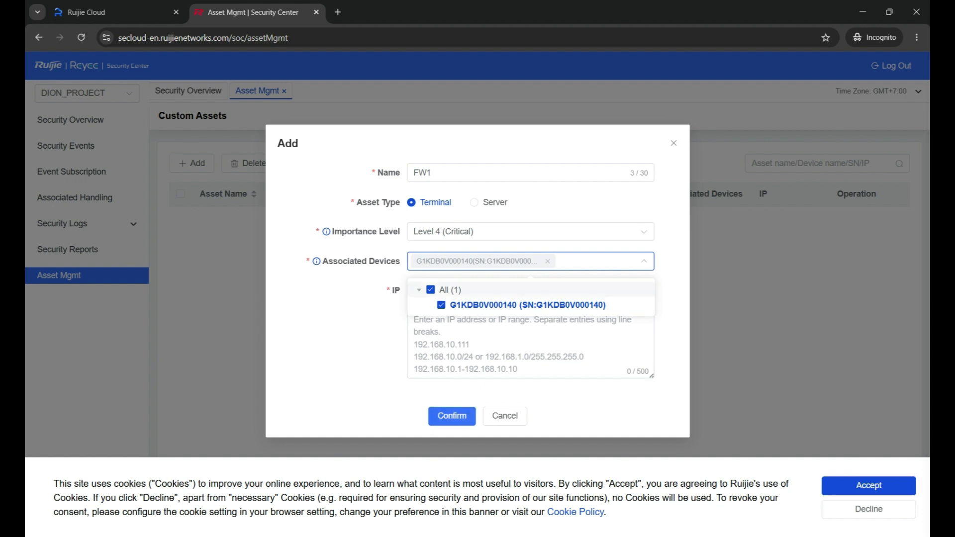
key("Escape")
Copy the firewall's management IP 192.168.100.12 from Ruijie Cloud into the asset's IPv4 addresses and save the asset
left_click(414, 320)
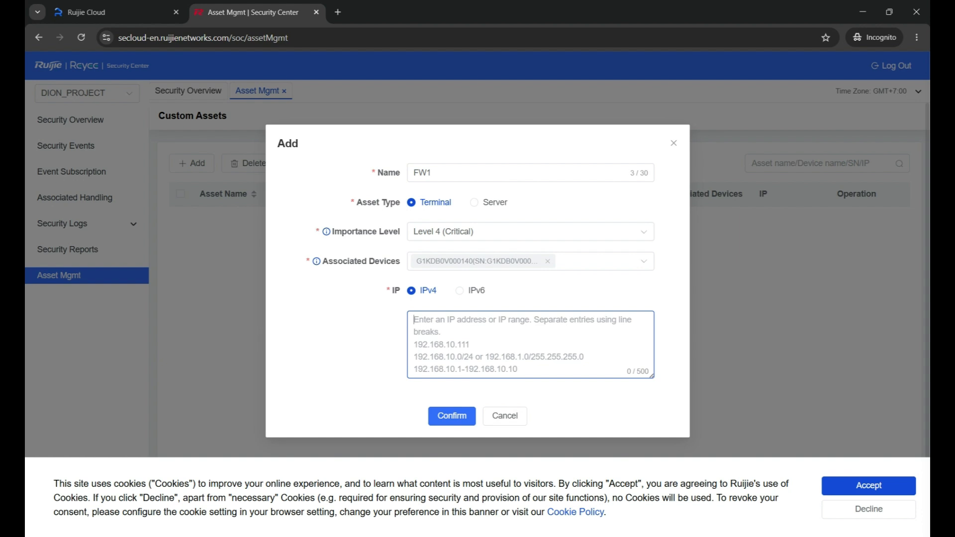
left_click(86, 12)
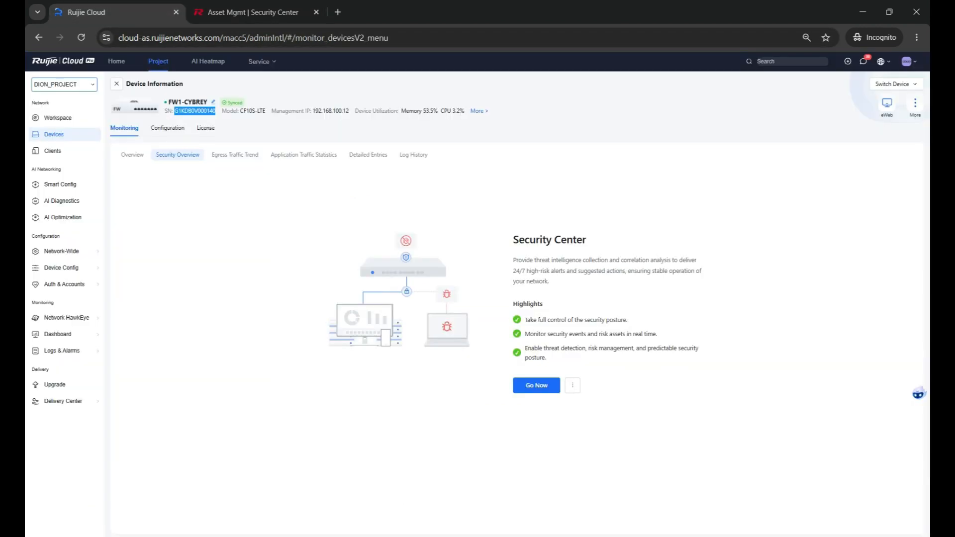
left_click_drag(349, 111, 312, 110)
key("ctrl+c")
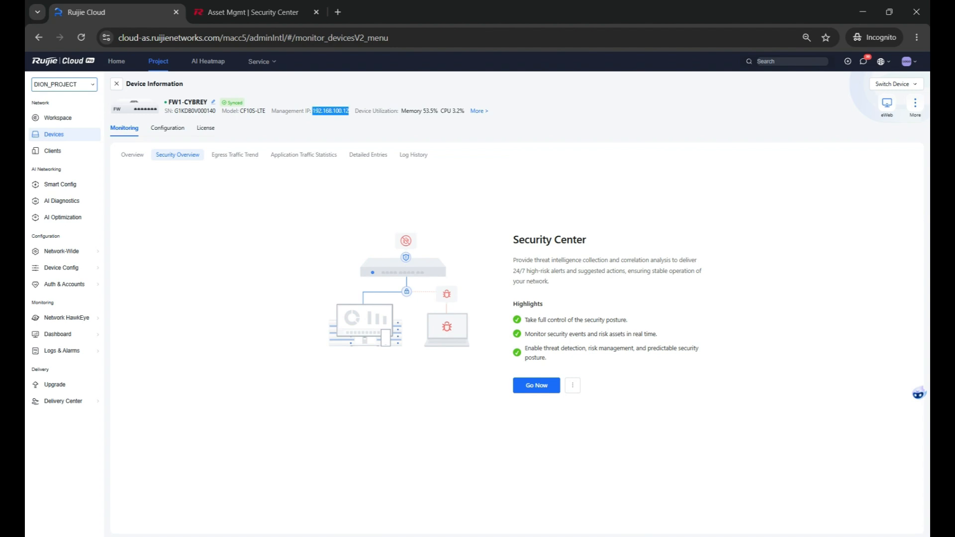
left_click(252, 12)
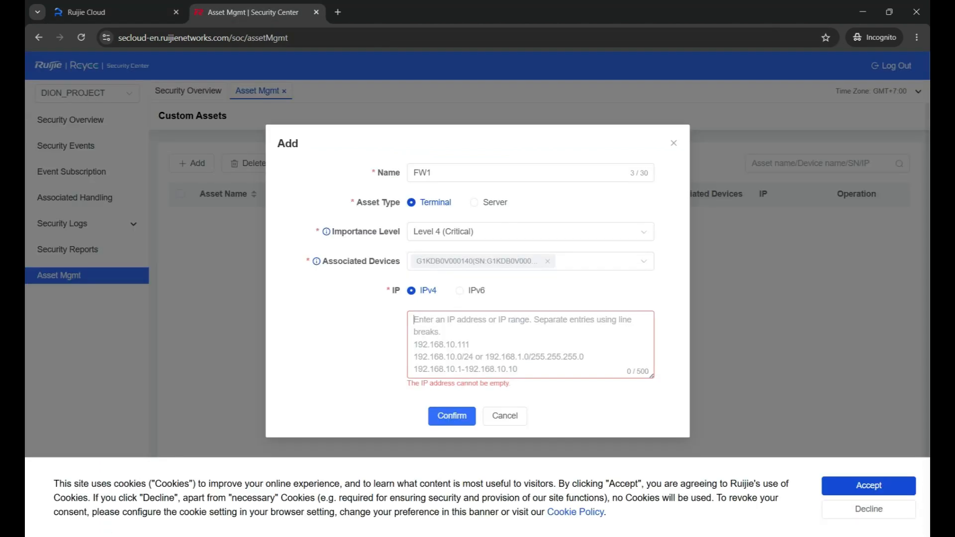
key("ctrl+v")
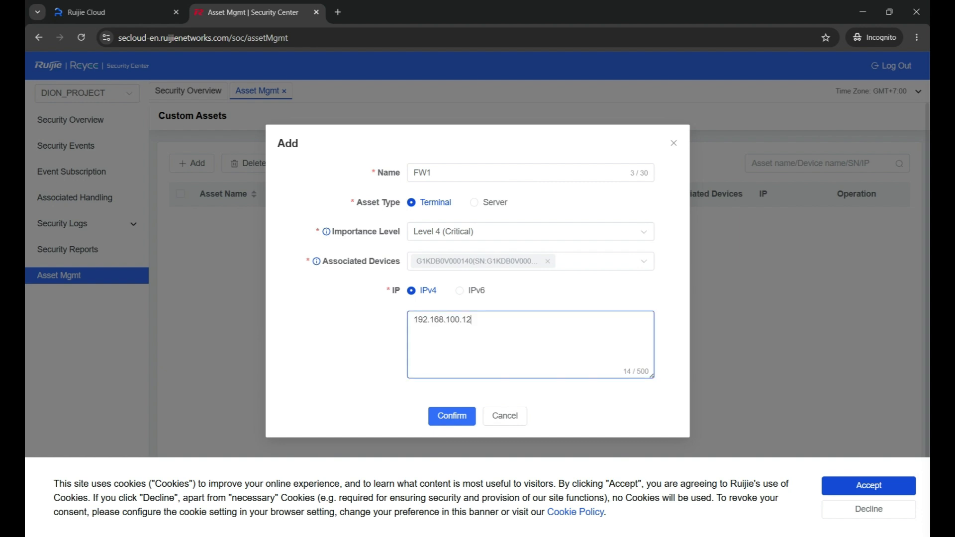
left_click(452, 415)
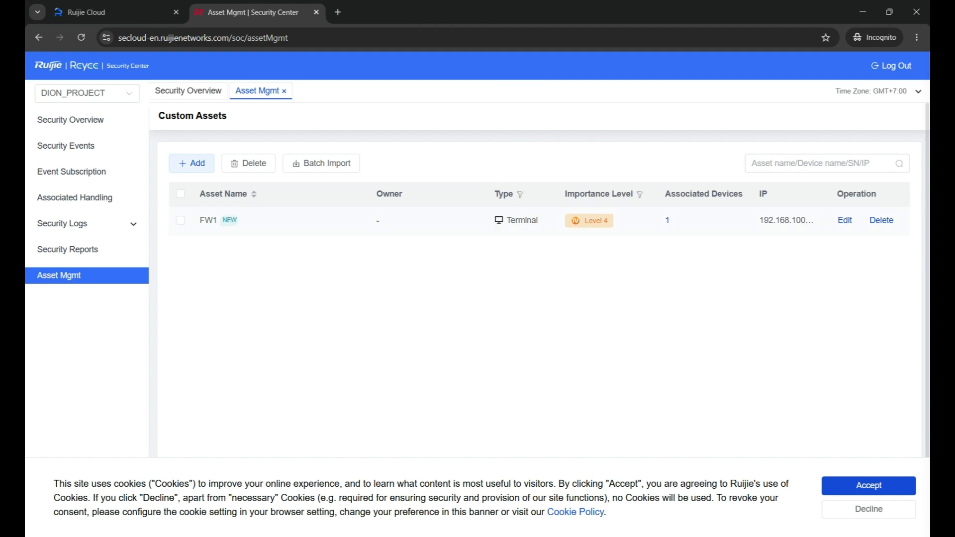
Return to the Security Overview and accept the site's cookies
left_click(188, 91)
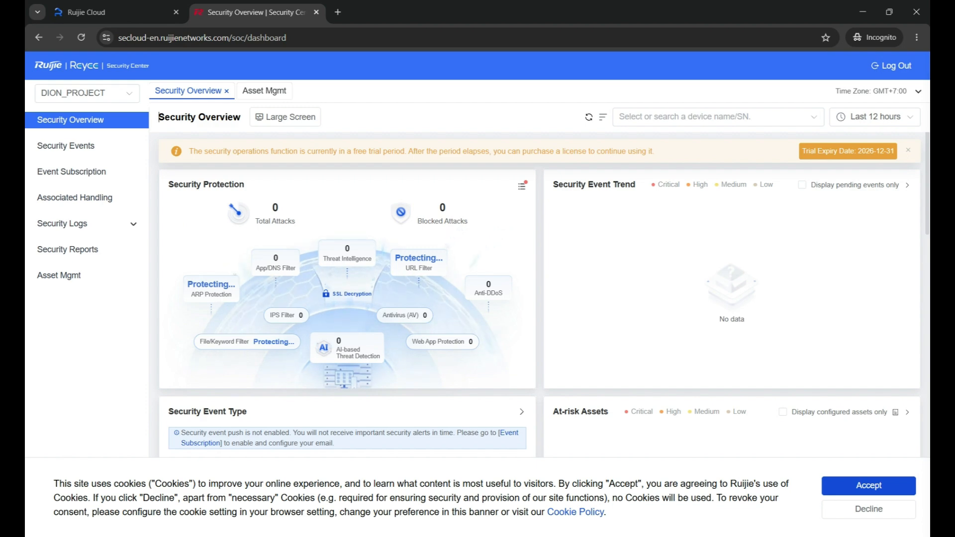
left_click(868, 485)
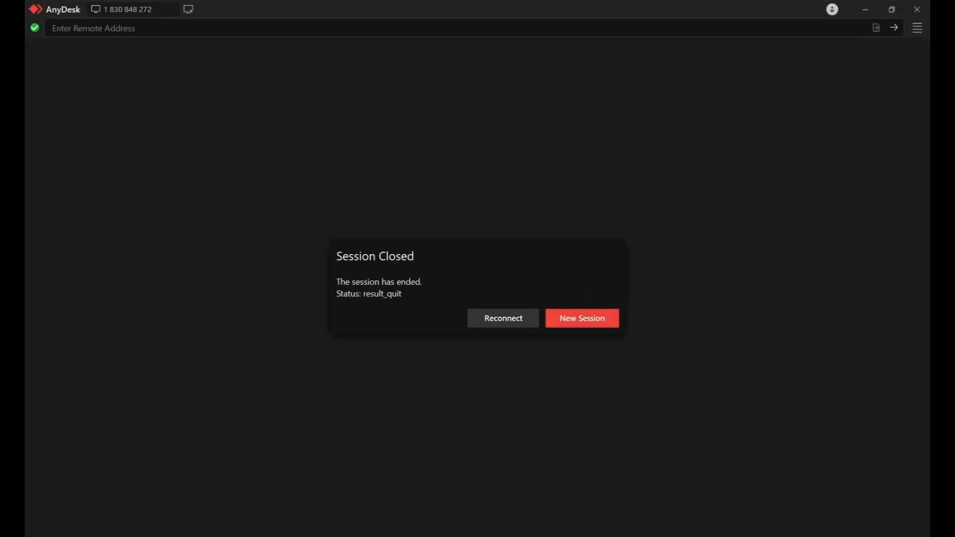
Switch to AnyDesk, reconnect the closed session and open 34.50.114.71/poc/detection?locale=en in the remote Firefox, continuing to the HTTP site
left_click(503, 319)
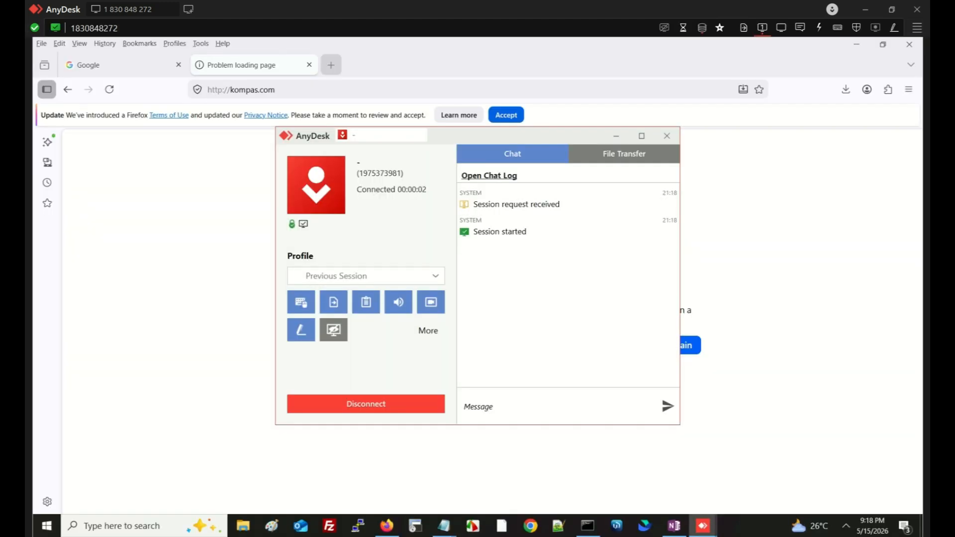
left_click(331, 65)
type("poc")
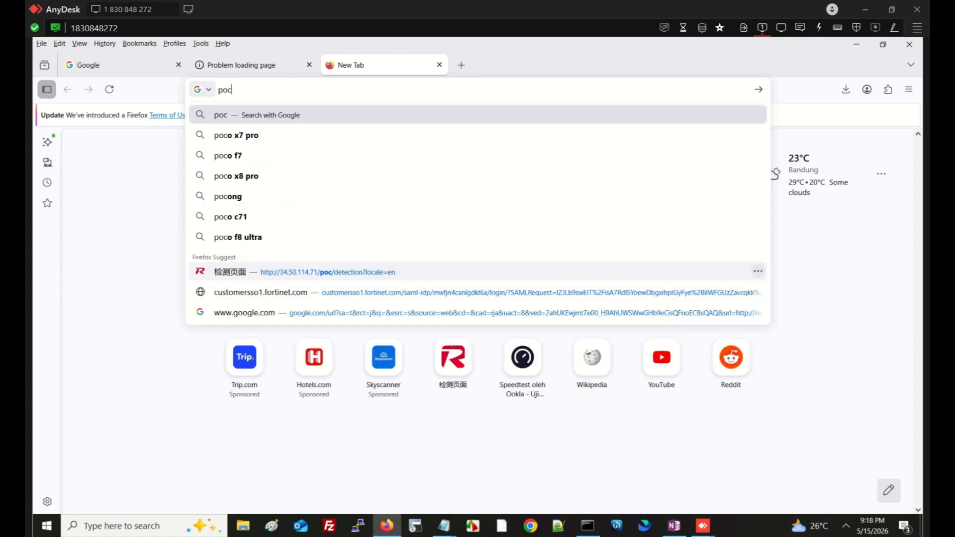
left_click(308, 272)
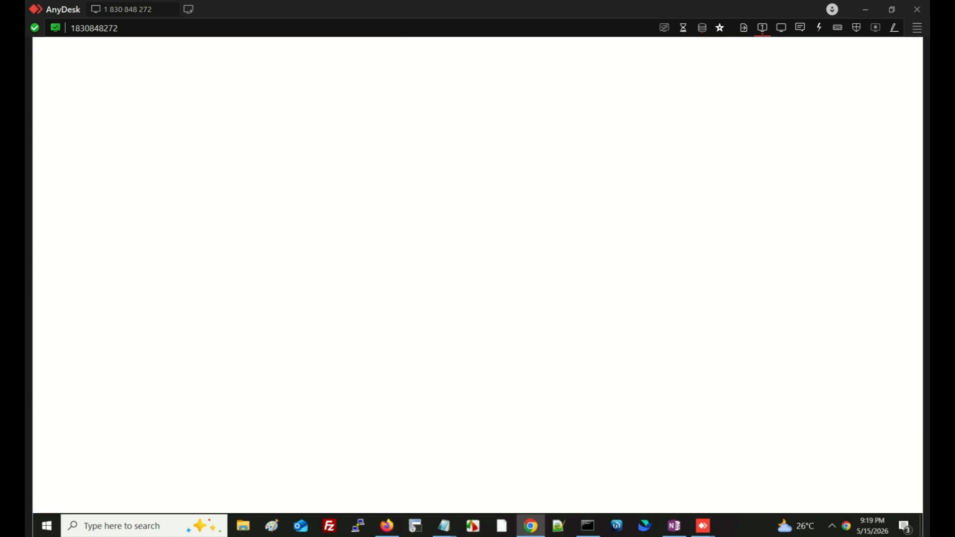
left_click(386, 526)
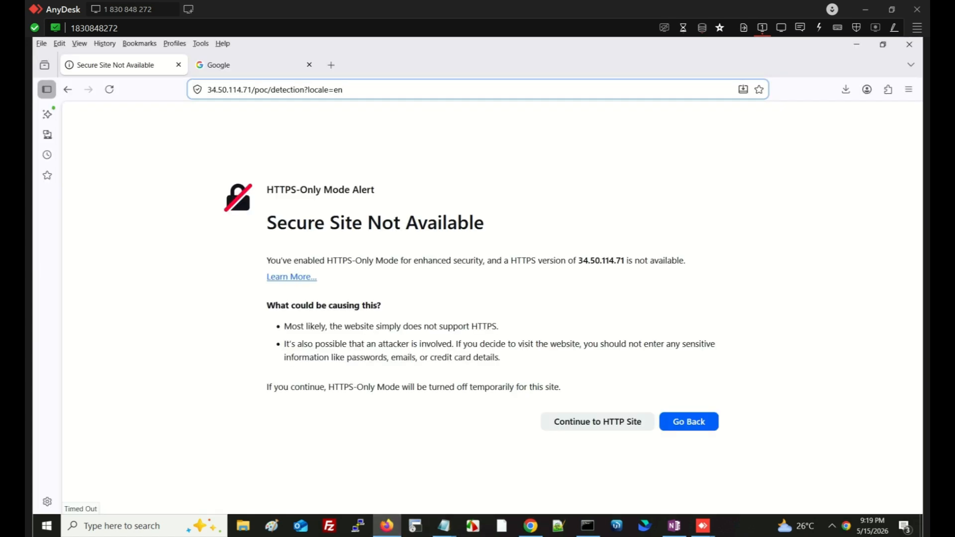
left_click(597, 421)
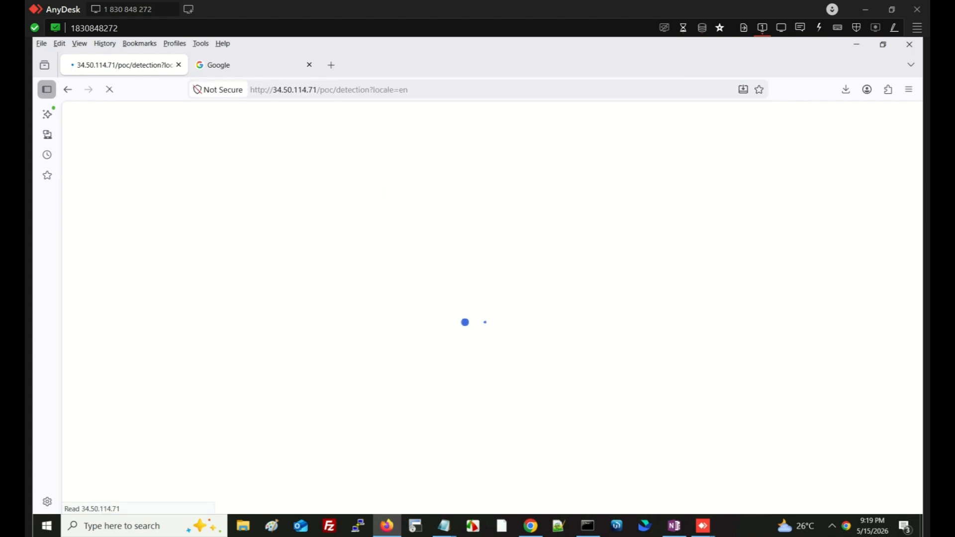
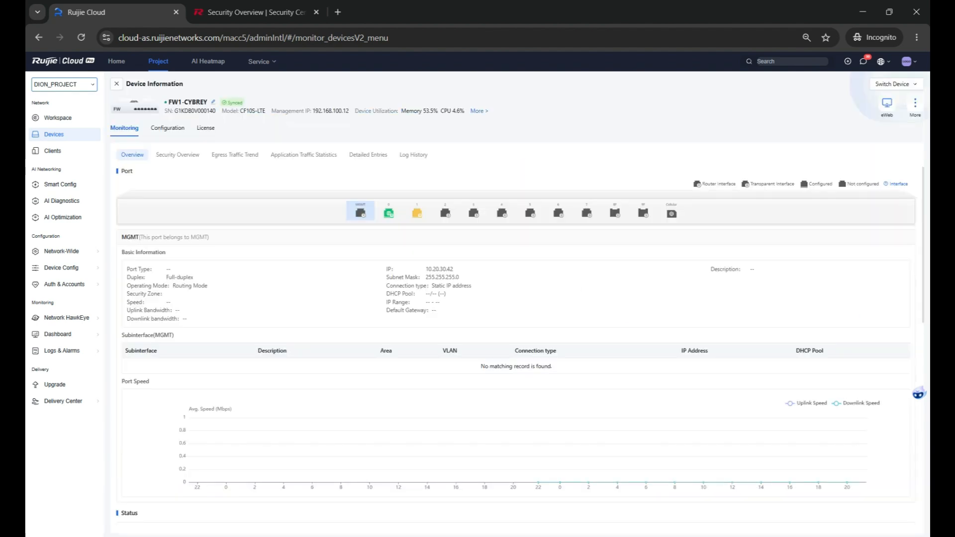
Create a remote access tunnel from Ruijie Cloud to the FW1-CYBREY firewall's eWeb interface
left_click(886, 104)
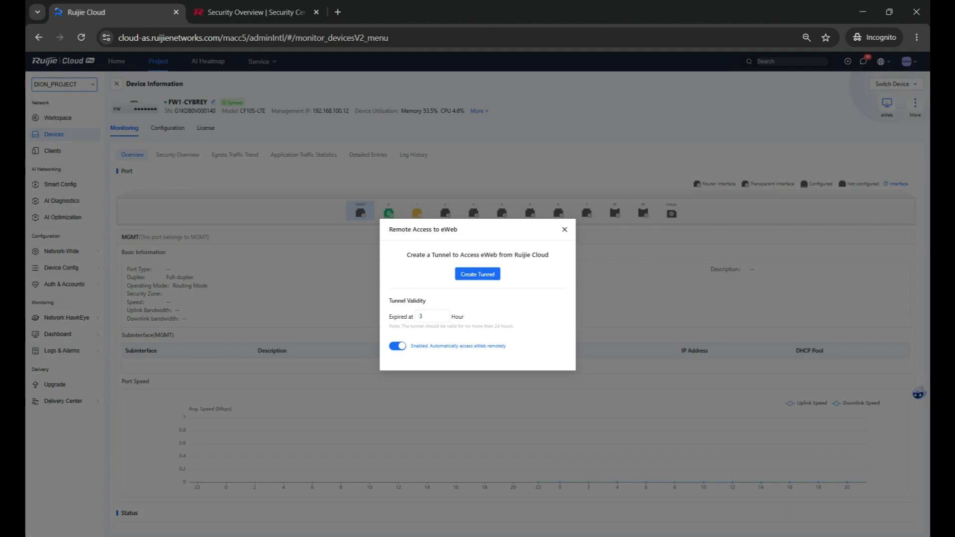
left_click(477, 273)
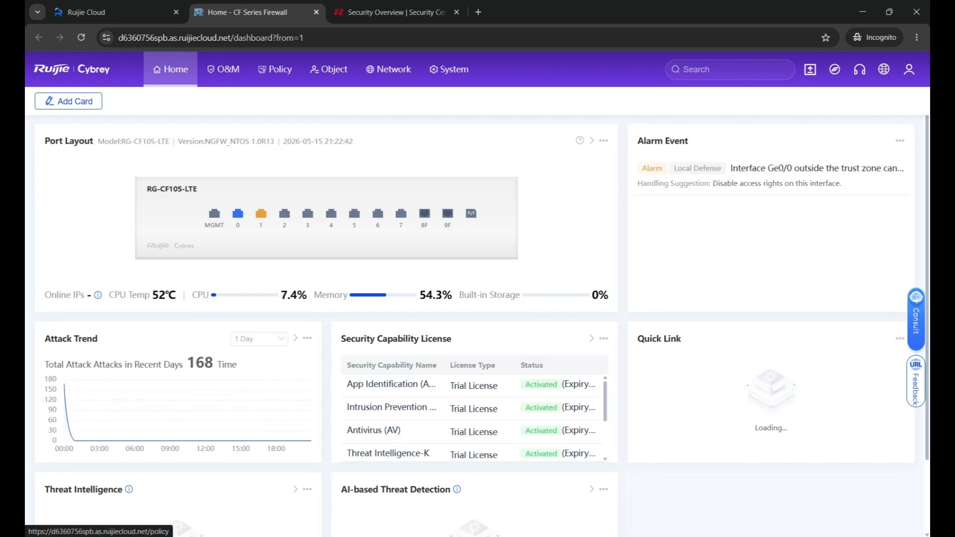
View the firewall's security log in its O&M section and return to the Ruijie Cloud page
left_click(223, 69)
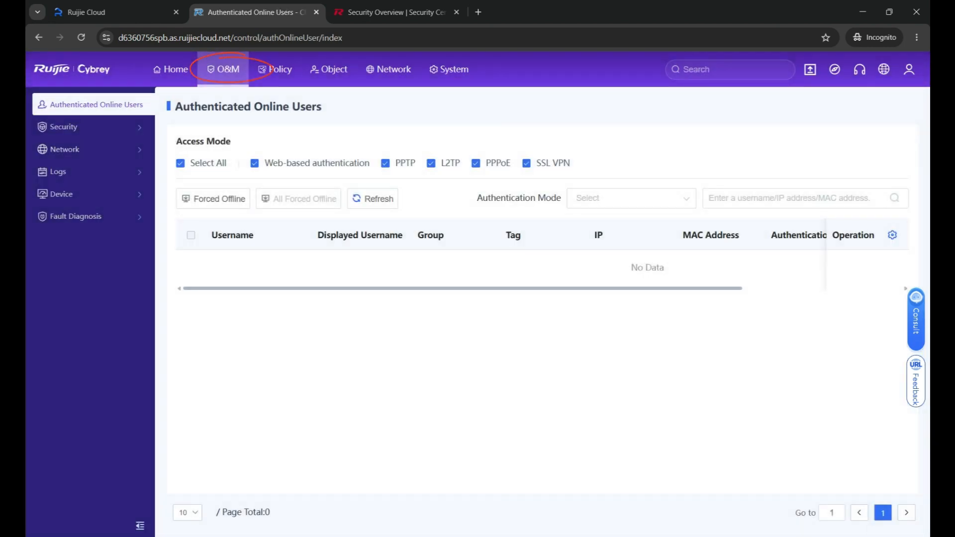
left_click(57, 171)
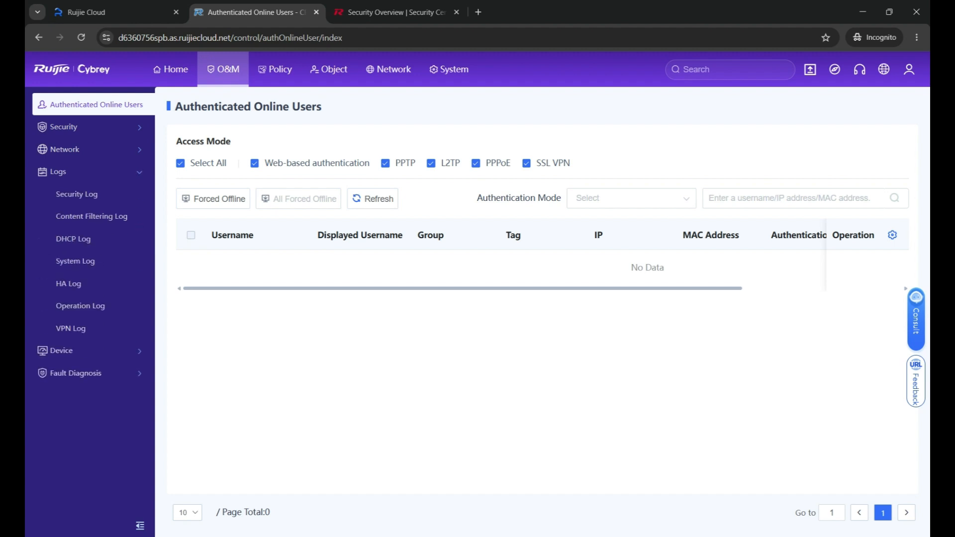
left_click(77, 194)
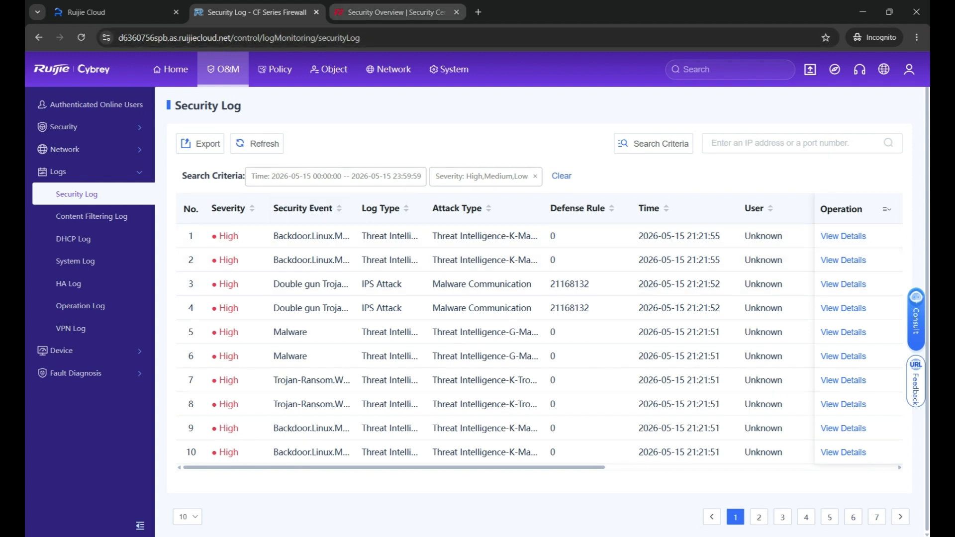
left_click(86, 12)
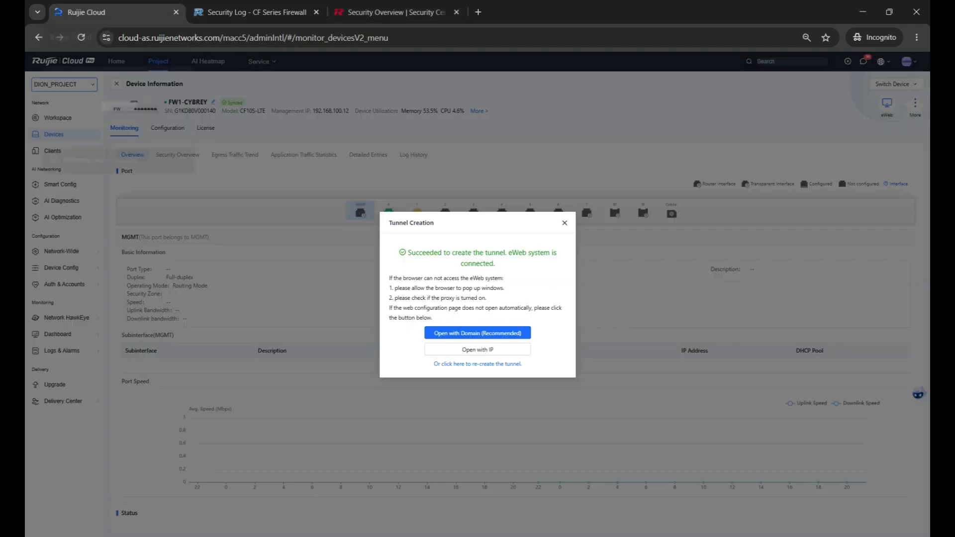
Close the tunnel creation dialog and launch the Security Center from the FW1-CYBREY firewall's Security Overview
left_click(882, 114)
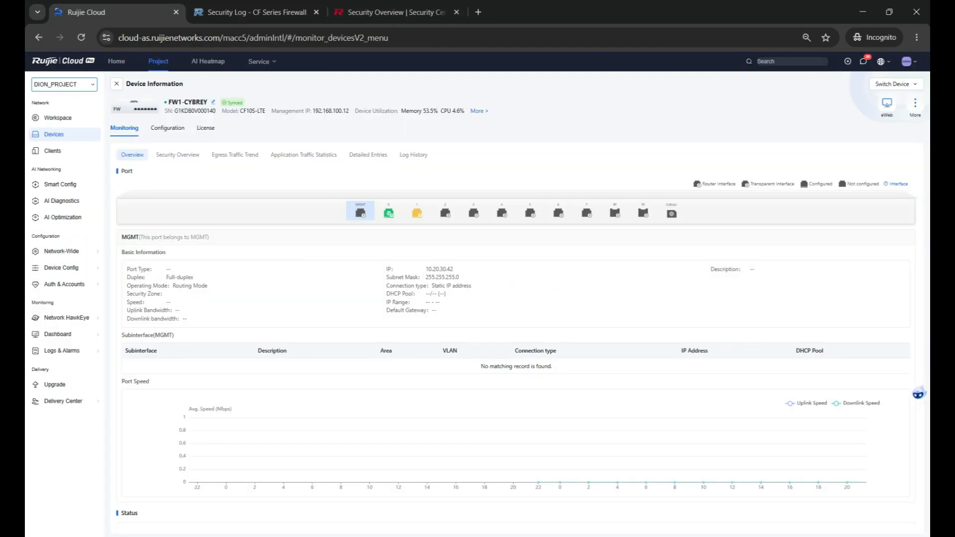
left_click(156, 155)
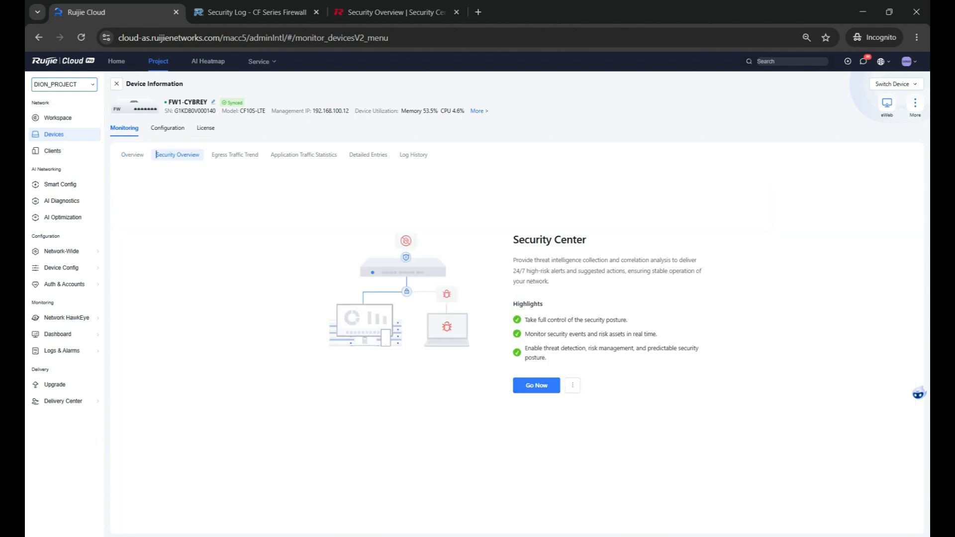
left_click(536, 385)
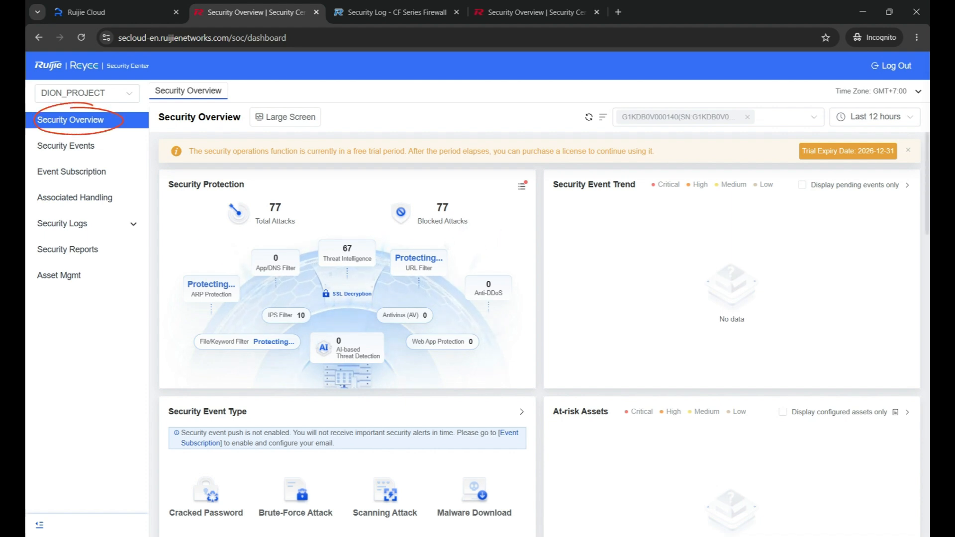
Review DION_PROJECT's Security Events, Event Subscription email notifications and Associated Handling blocklist in the Security Center
left_click(66, 145)
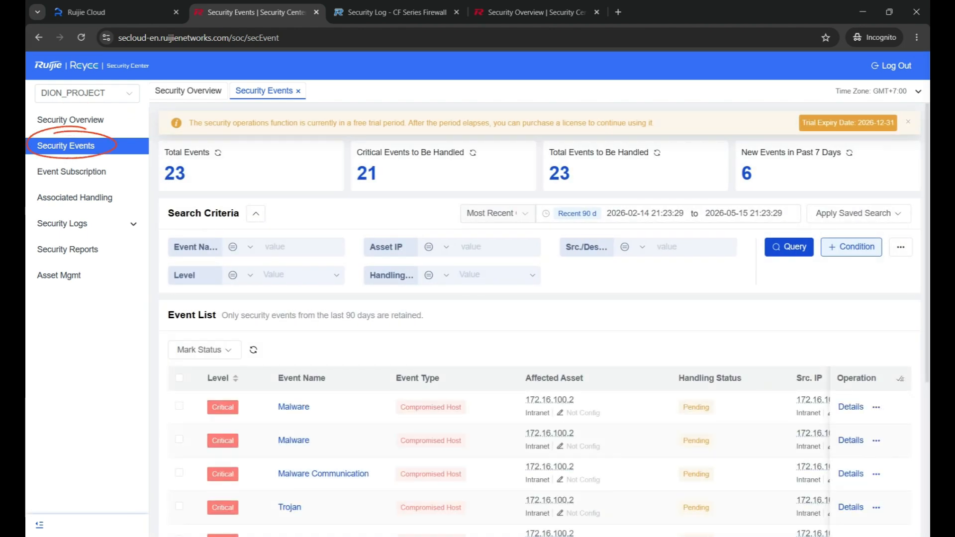
mouse_move(549, 399)
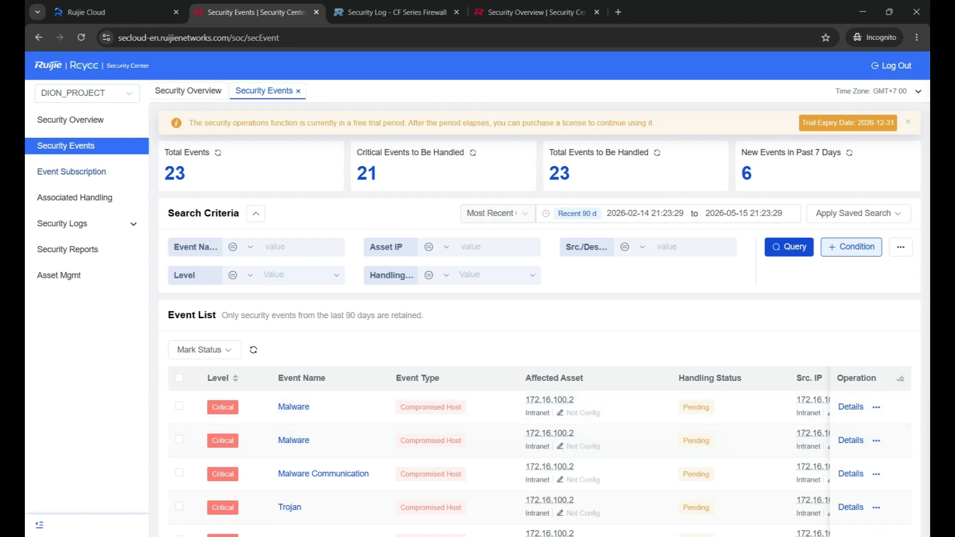
left_click(72, 171)
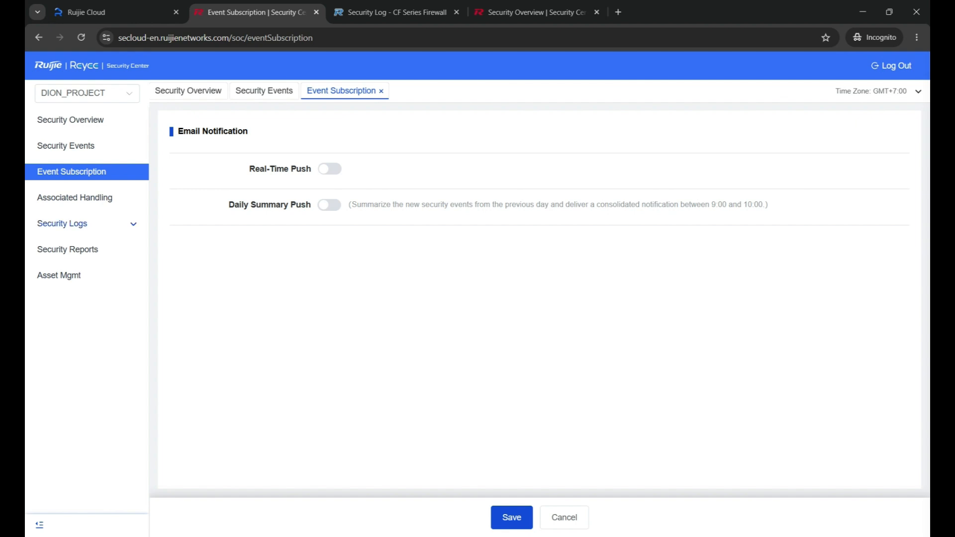
left_click(75, 197)
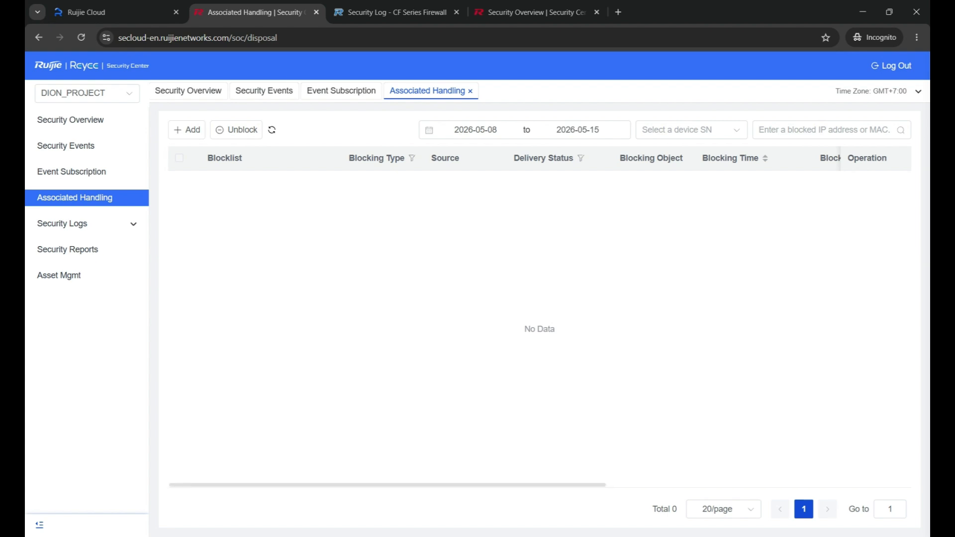
Examine the security log entries in Full Text Search, including page 5 of the Info List
left_click(62, 223)
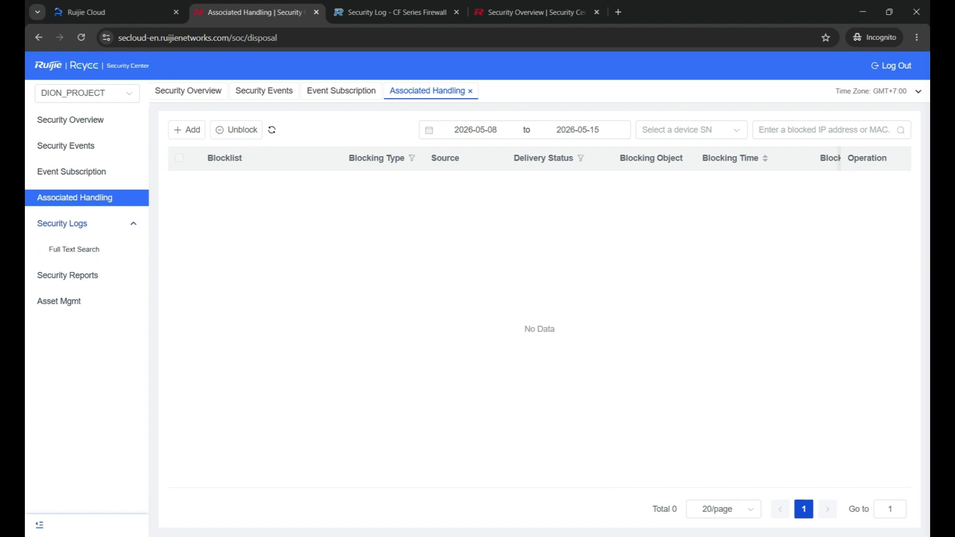
left_click(74, 249)
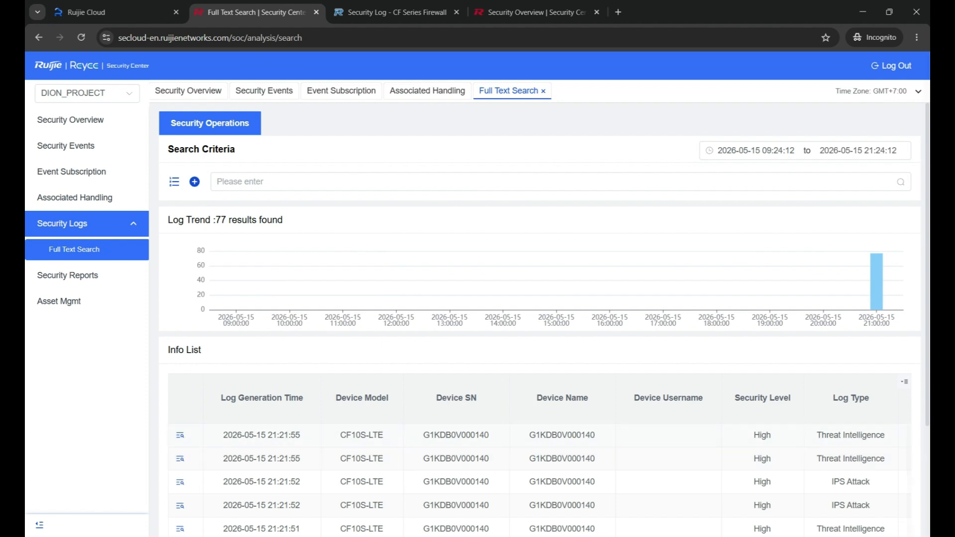
scroll(539, 480, "down", 1)
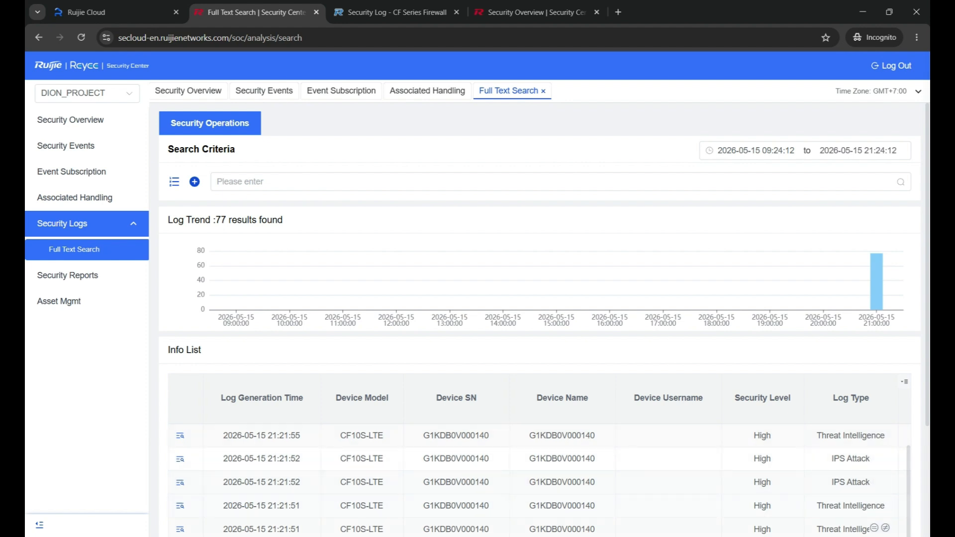
scroll(786, 435, "down", 3)
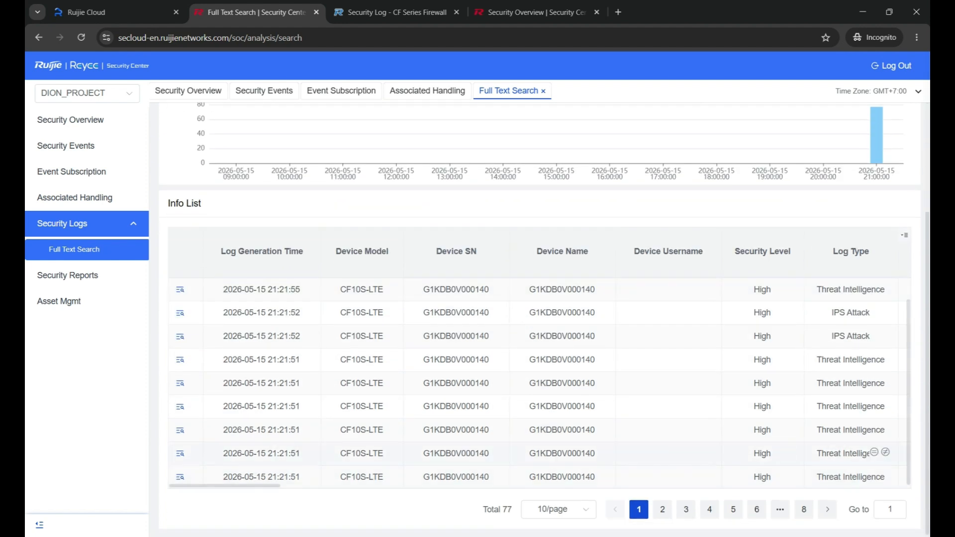
left_click(733, 509)
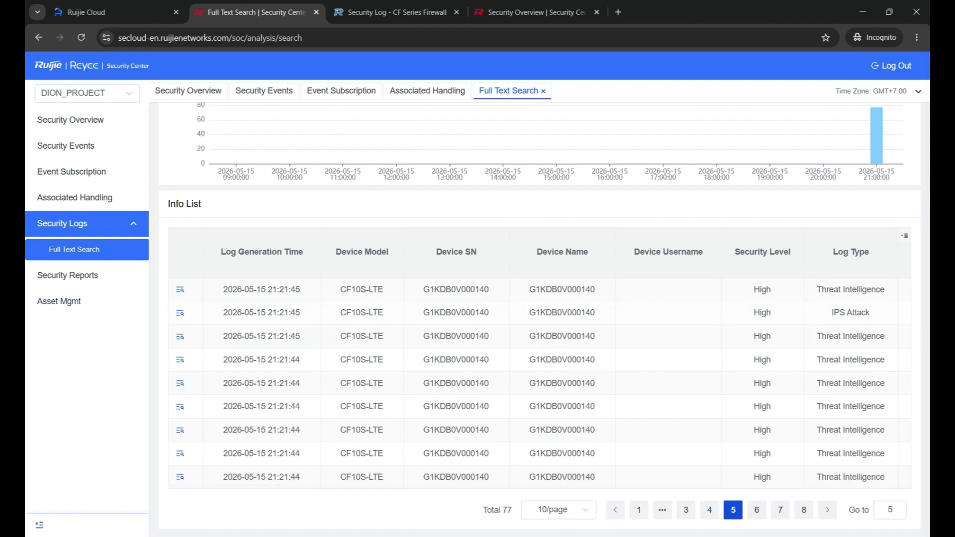
View the Security Reports and the custom assets in Asset Mgmt, and return to the Security Overview
left_click(67, 275)
left_click(67, 275)
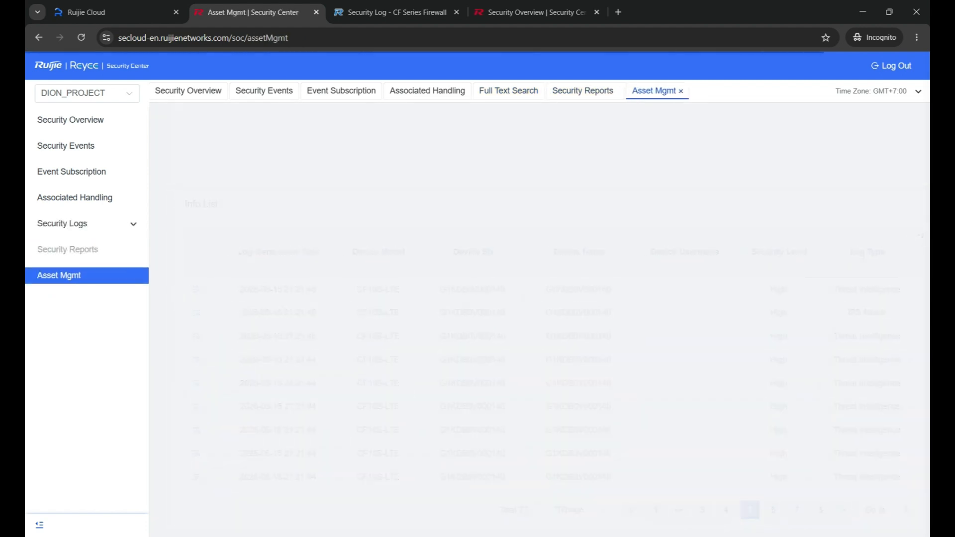
left_click(67, 249)
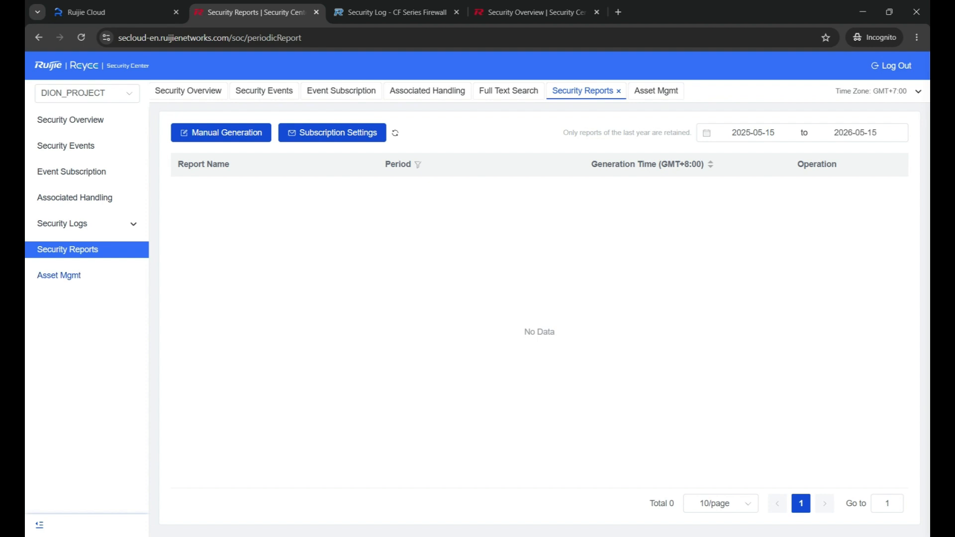
left_click(59, 275)
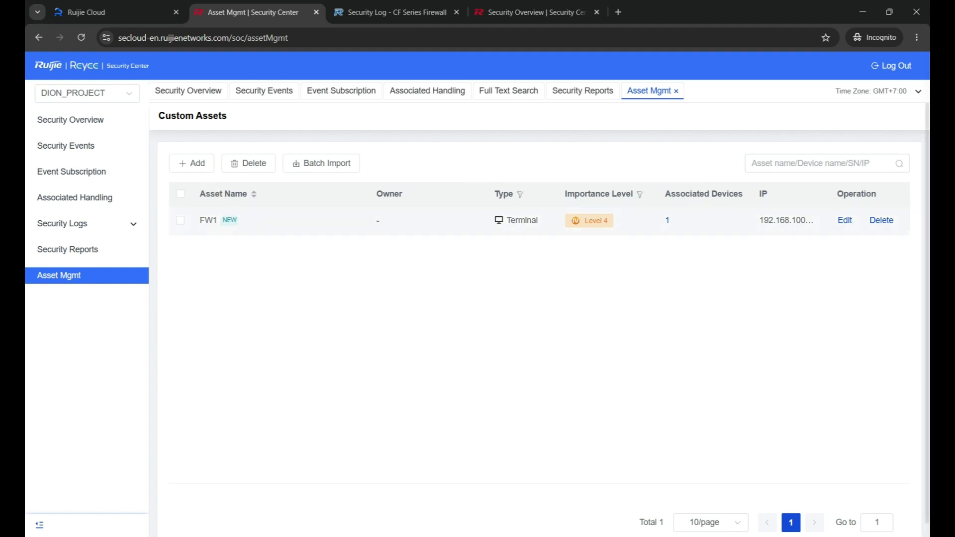
left_click(70, 119)
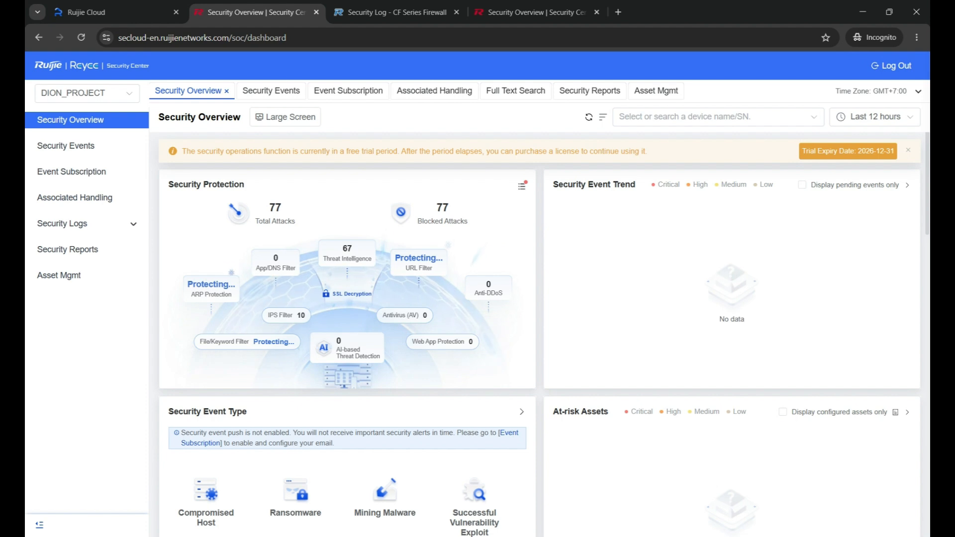